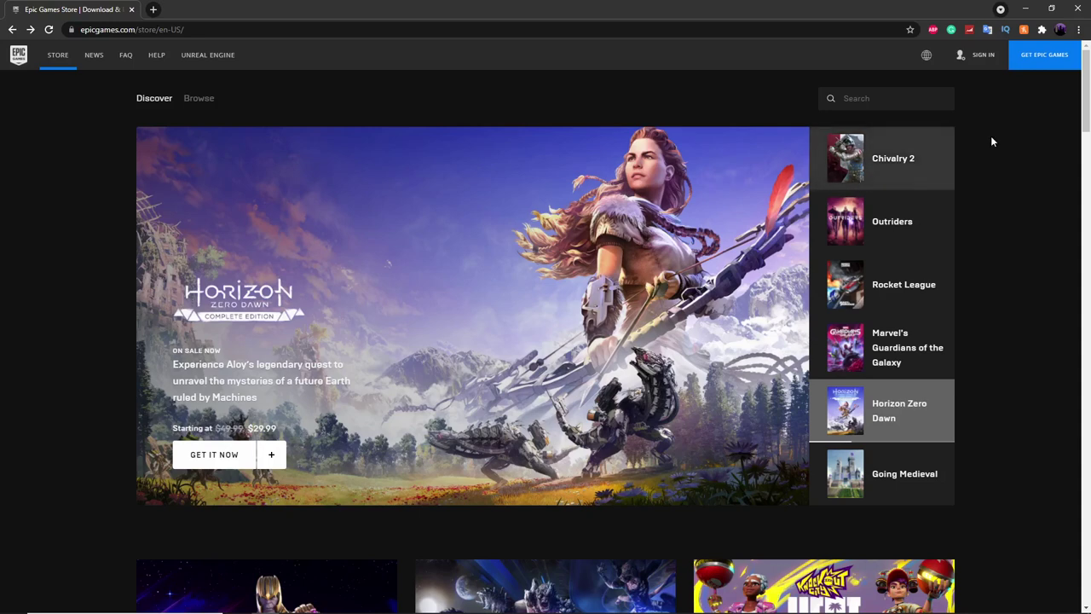
Create a new Epic Games account using Sign Up With Email
left_click(980, 56)
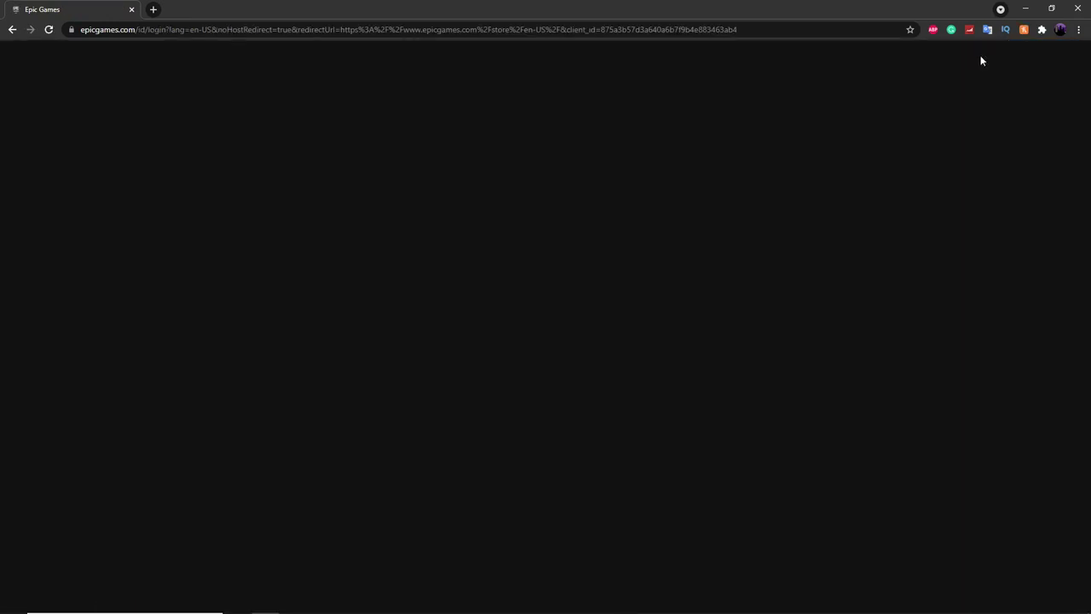
left_click(621, 503)
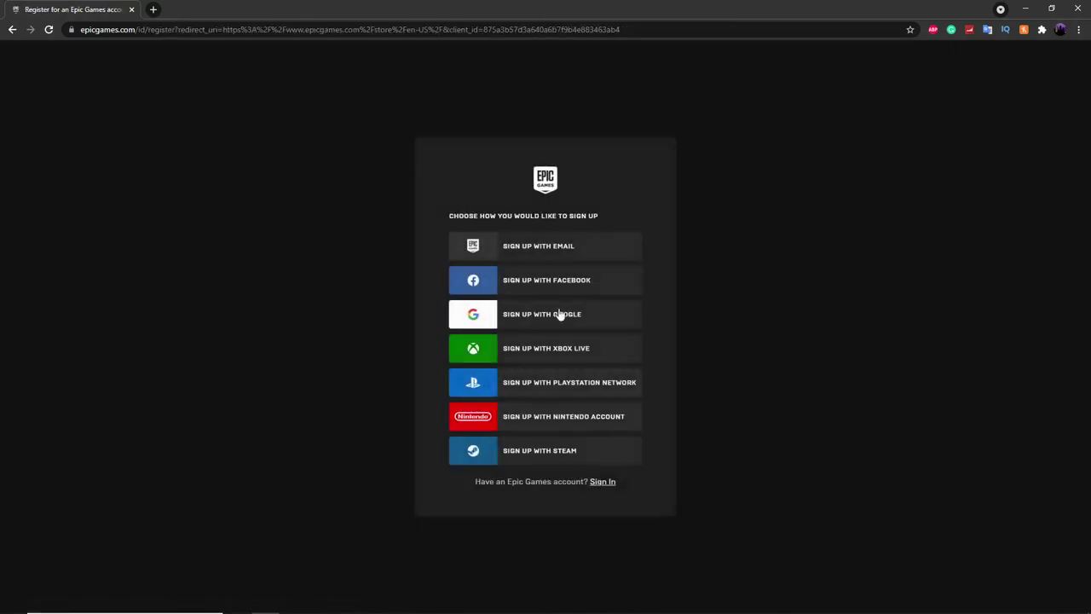
left_click(570, 247)
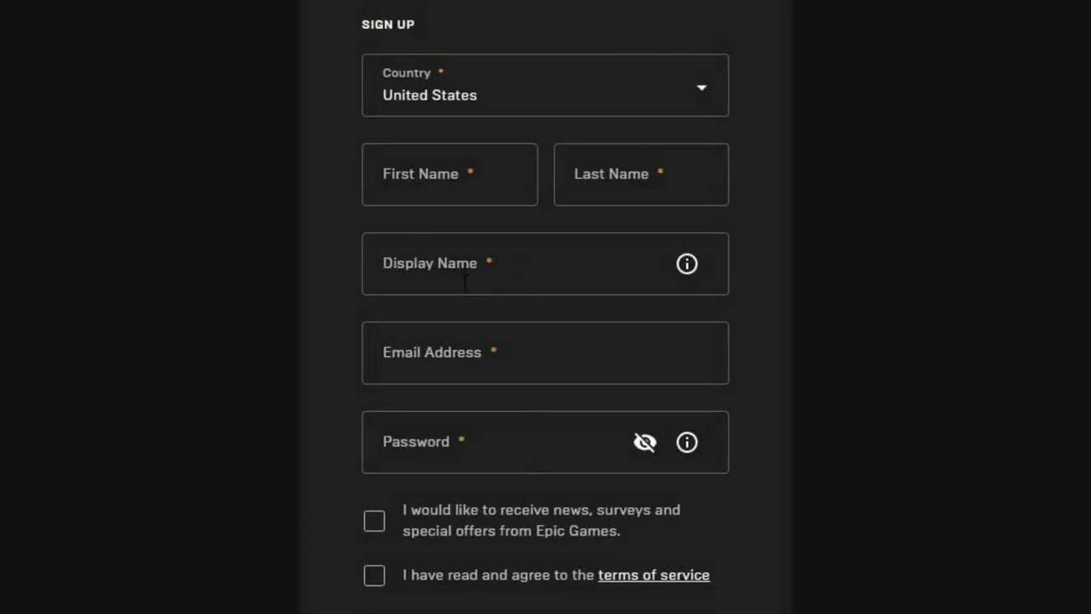
left_click(464, 283)
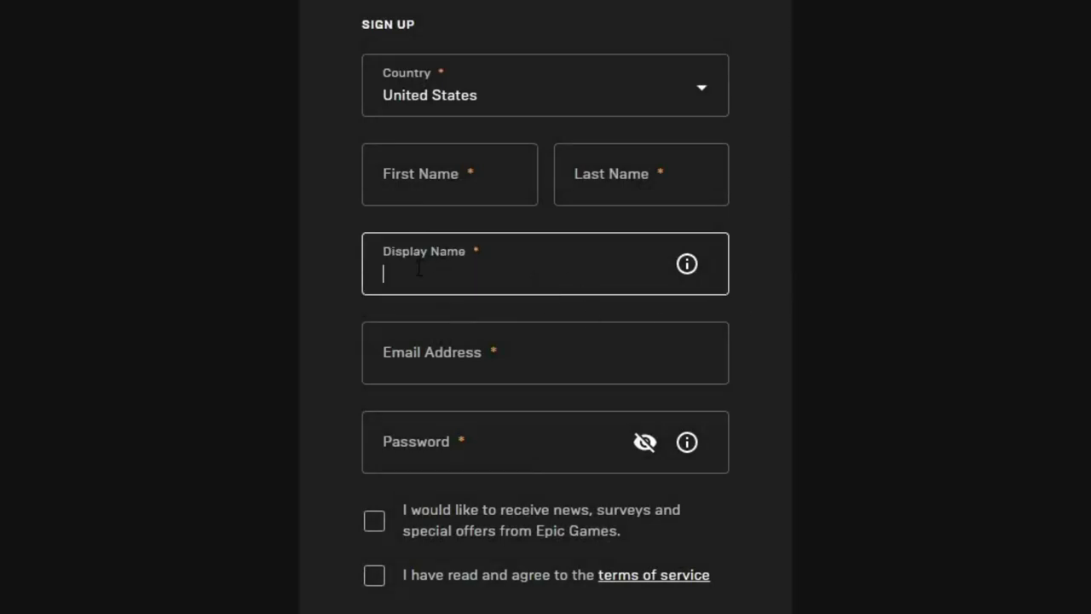
left_click(237, 453)
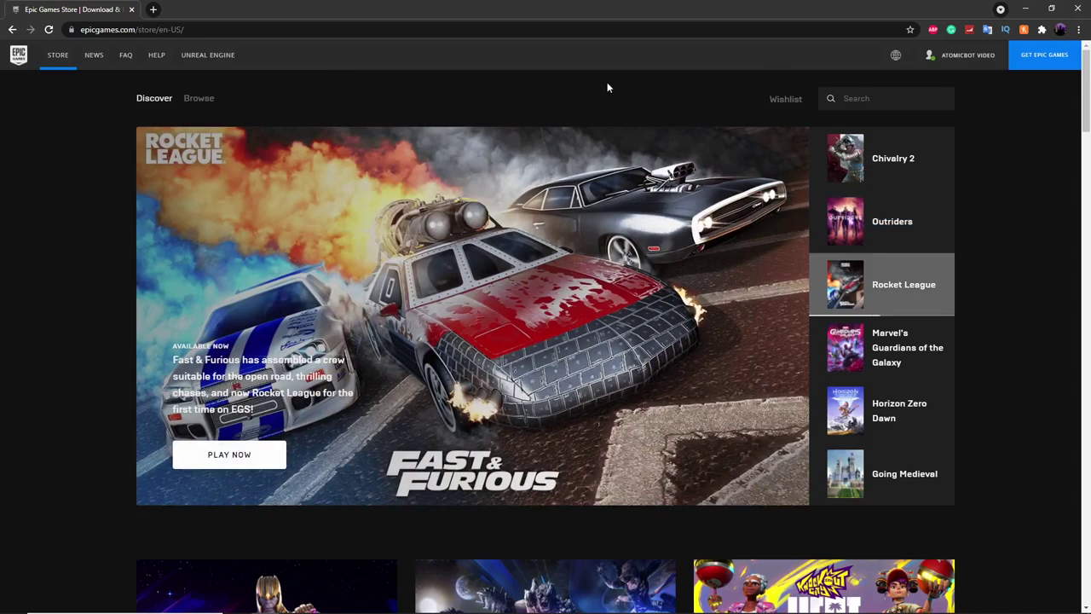
Log in to beatbot.cf in a new tab and confirm linking the Epic Games account
left_click(155, 11)
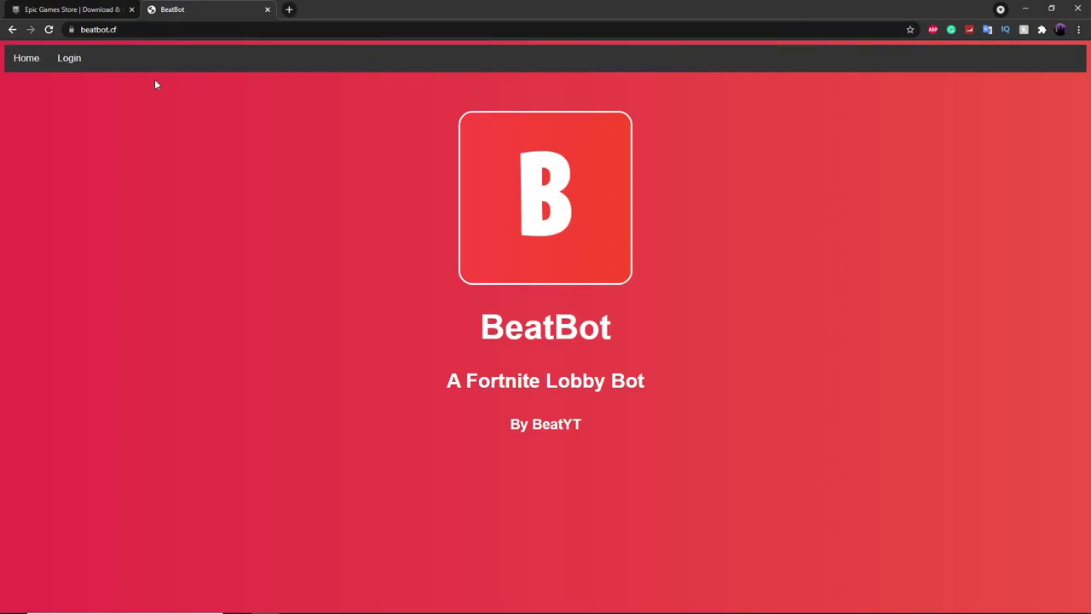
left_click(70, 58)
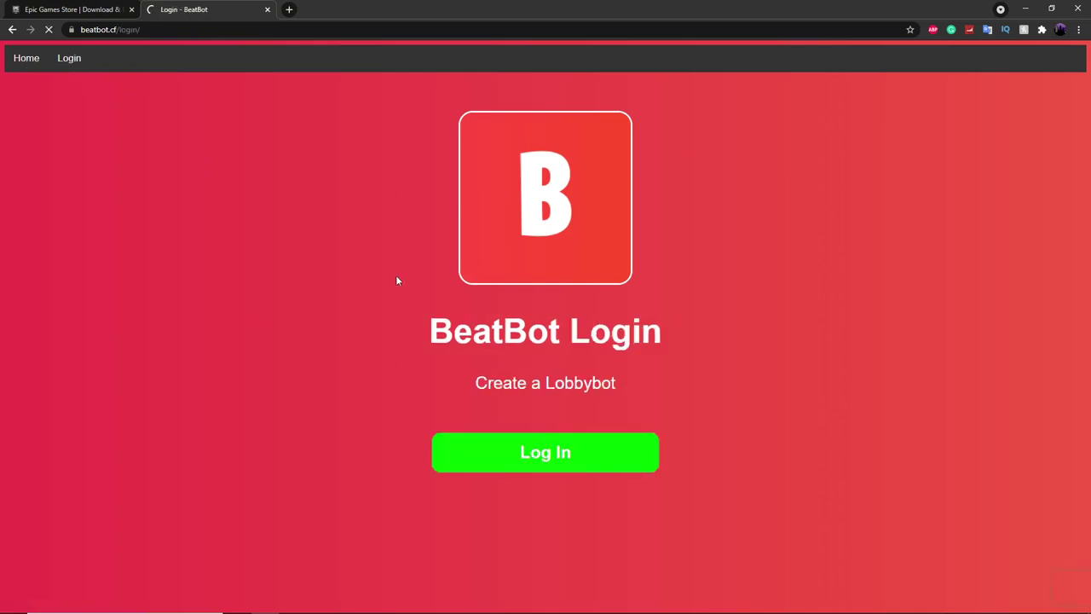
left_click(539, 452)
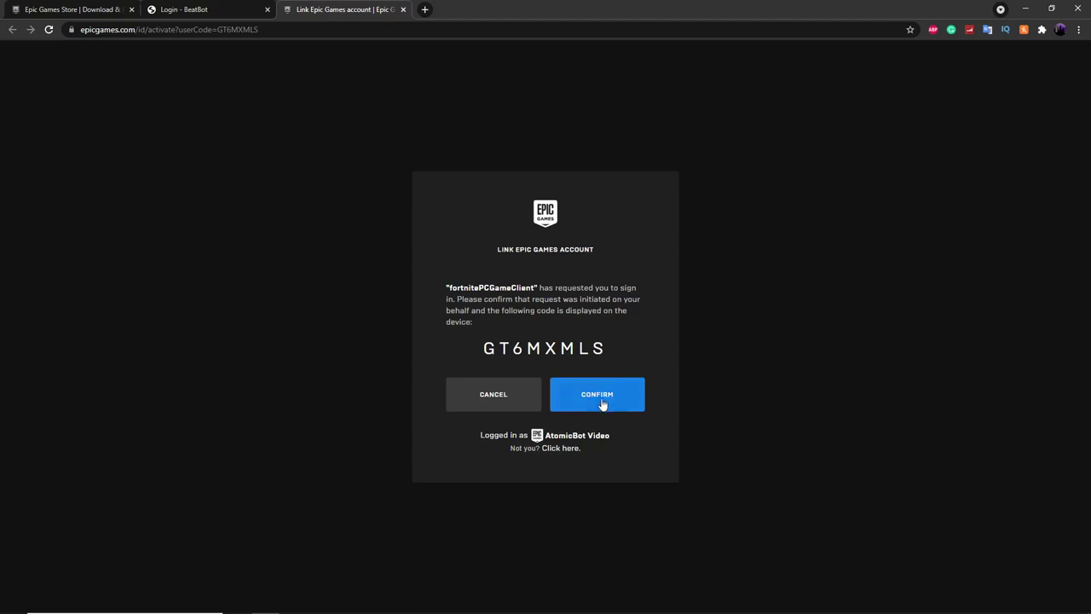
left_click(597, 392)
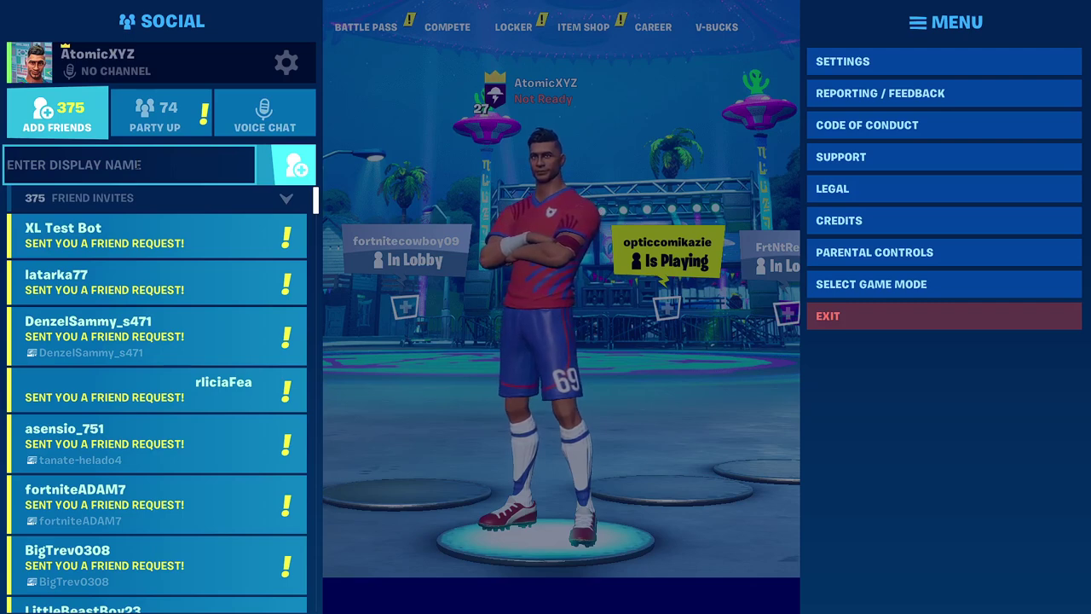
Search for the bot account by its display name and send it a friend request
type("A")
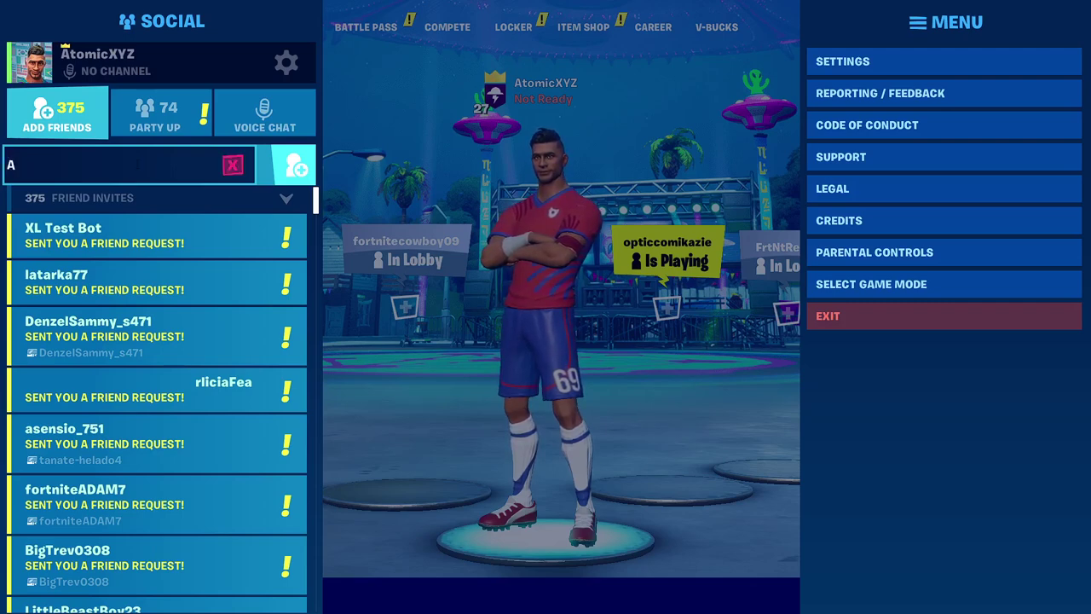
type("tomicB")
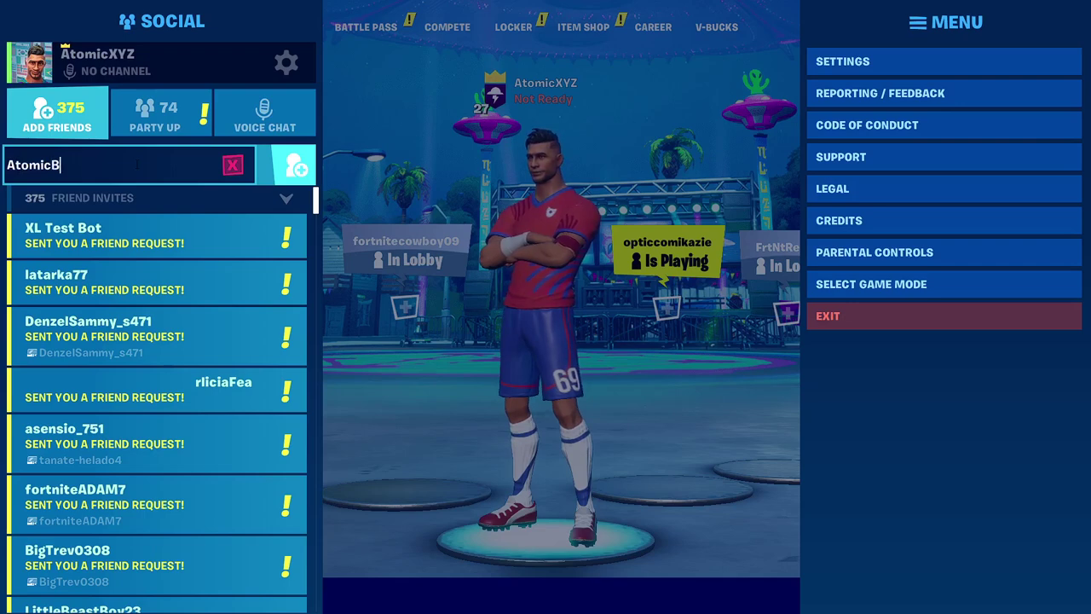
type("ot Video")
left_click(292, 170)
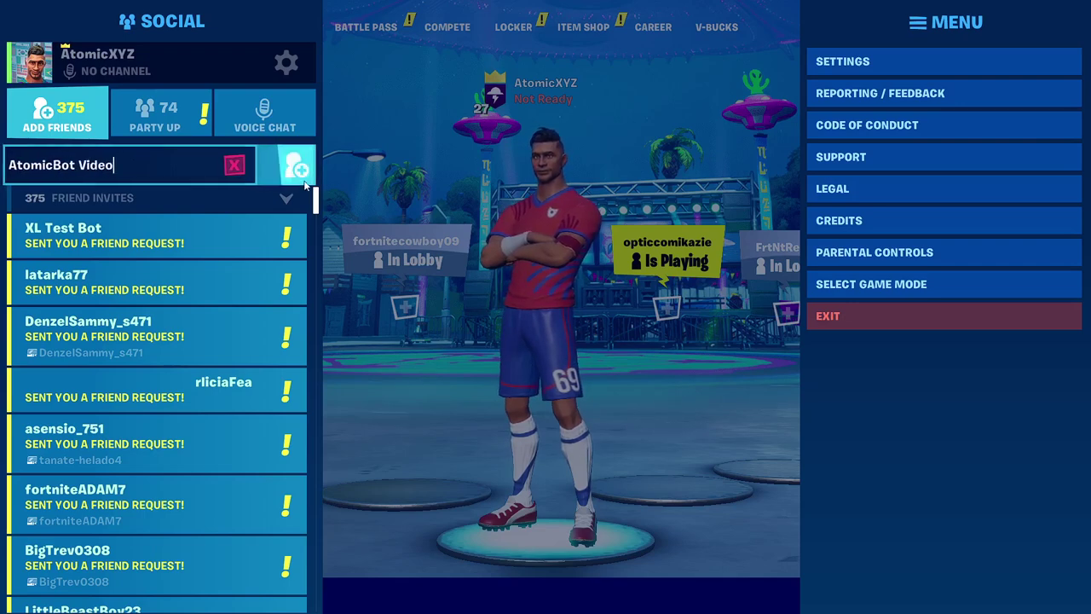
left_click(219, 232)
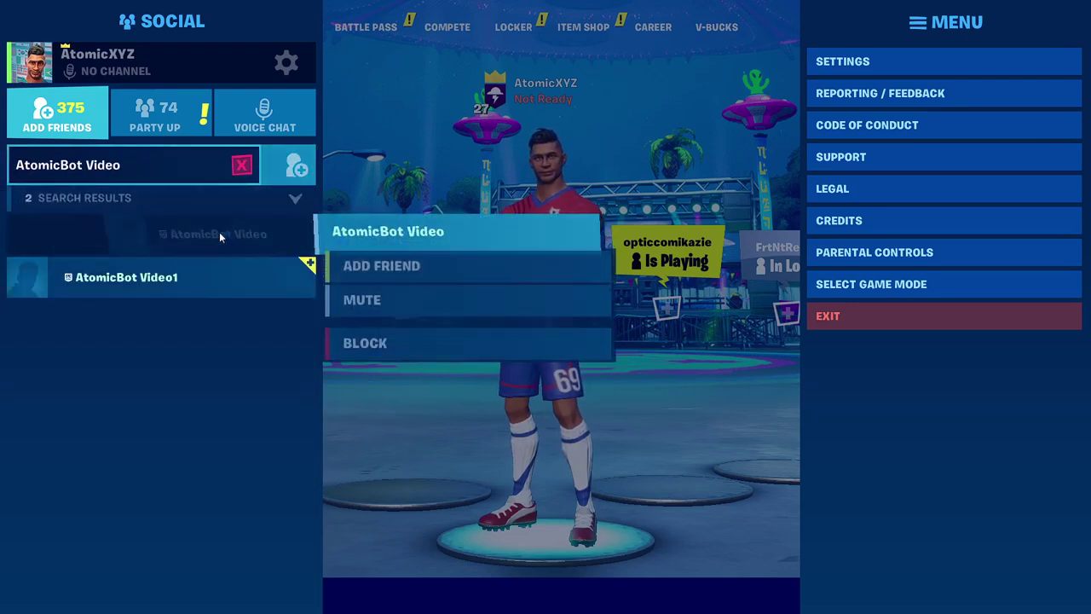
left_click(395, 267)
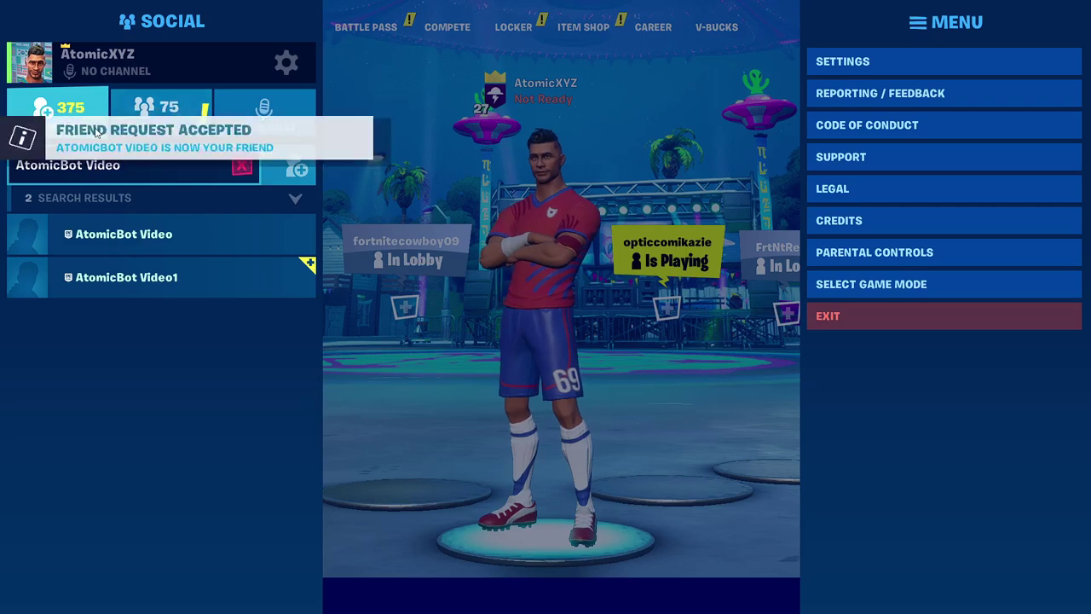
Invite the bot from the friends list to the party, then return to the dashboard
left_click(173, 106)
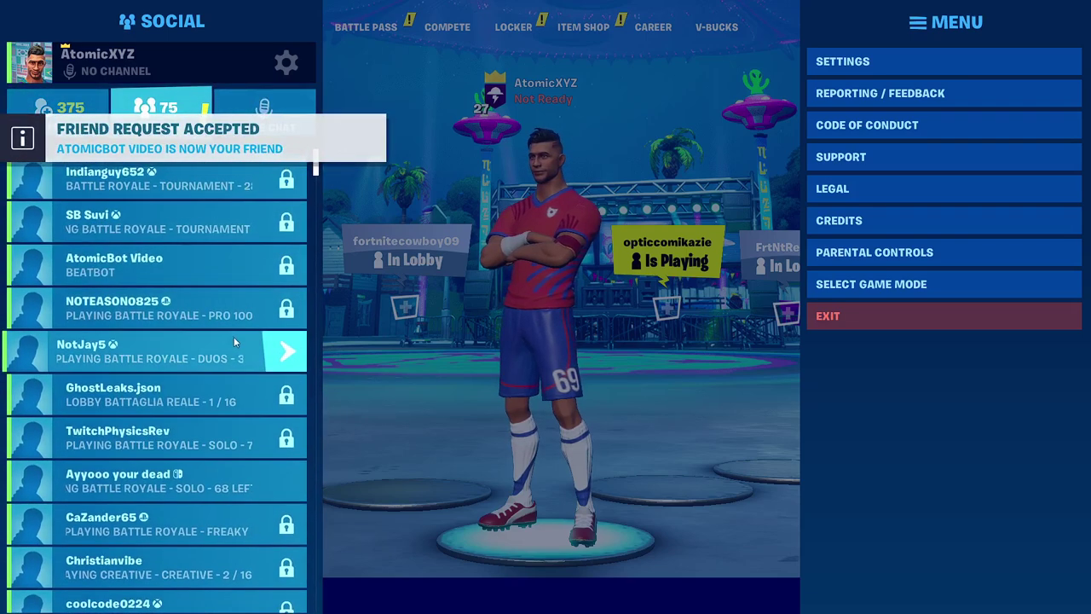
left_click(148, 262)
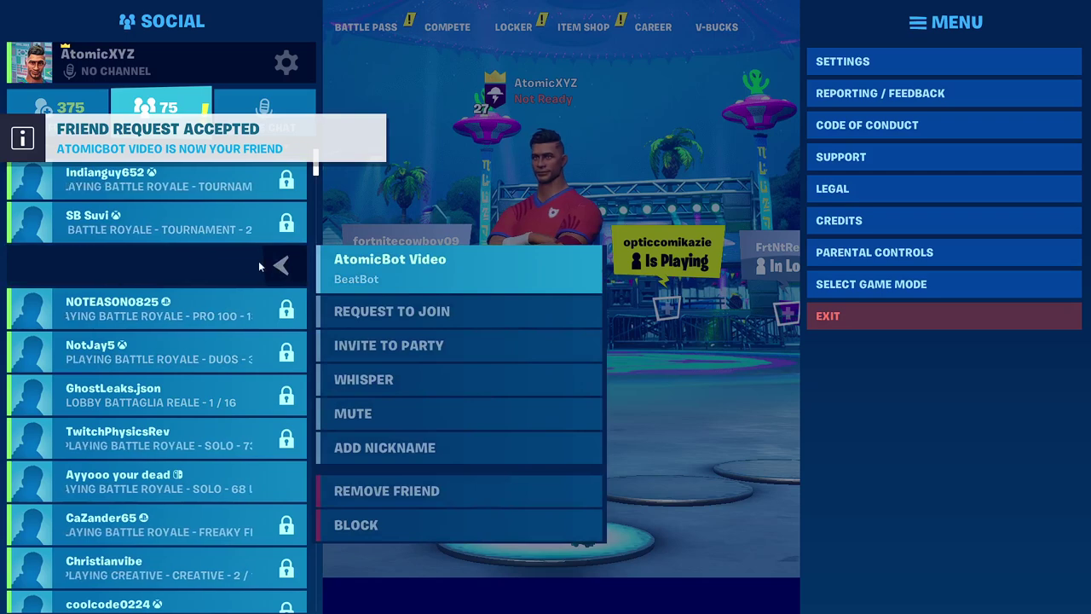
left_click(206, 259)
left_click(137, 256)
key("Down")
key("Down")
left_click(242, 283)
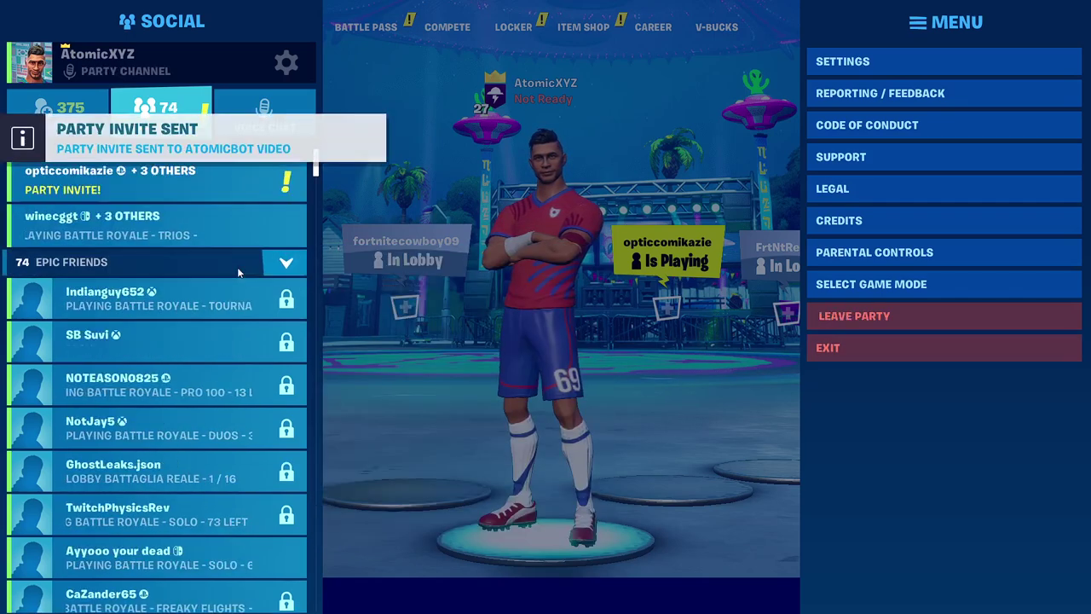
key("Escape")
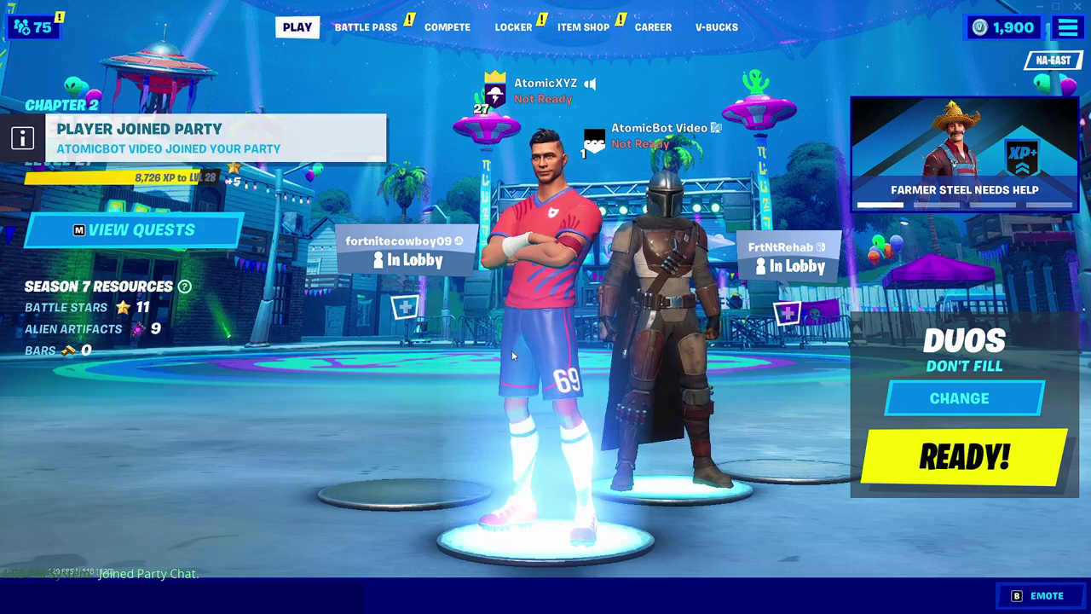
key("alt+Tab")
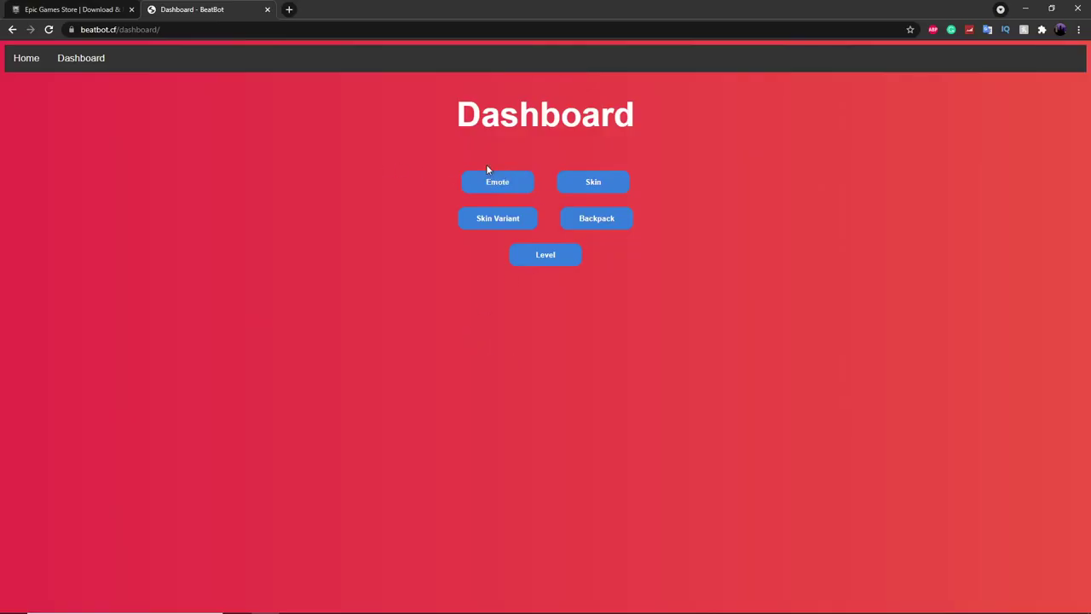
Set the bot's skin to Renegade Raider and verify it in the Fortnite lobby
left_click(587, 184)
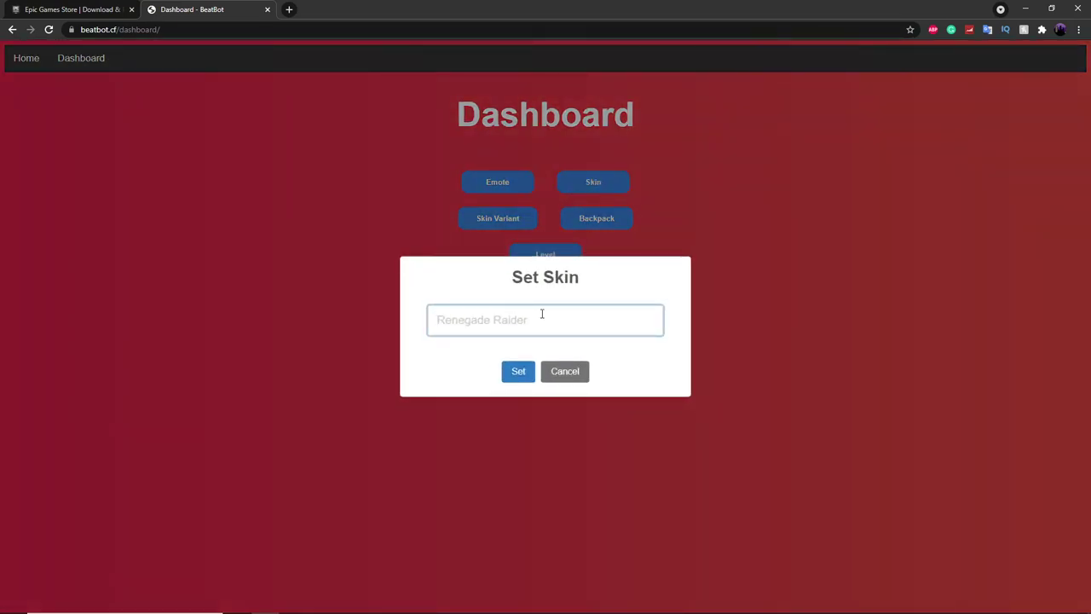
type("Renegade Raider")
left_click(524, 372)
key("alt+Tab")
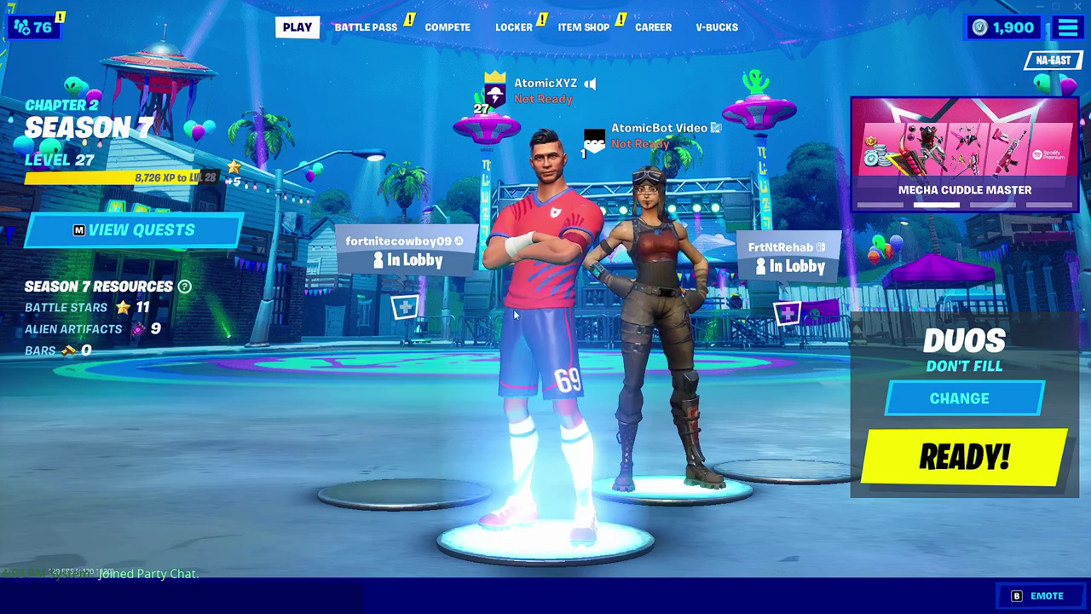
key("alt+Tab")
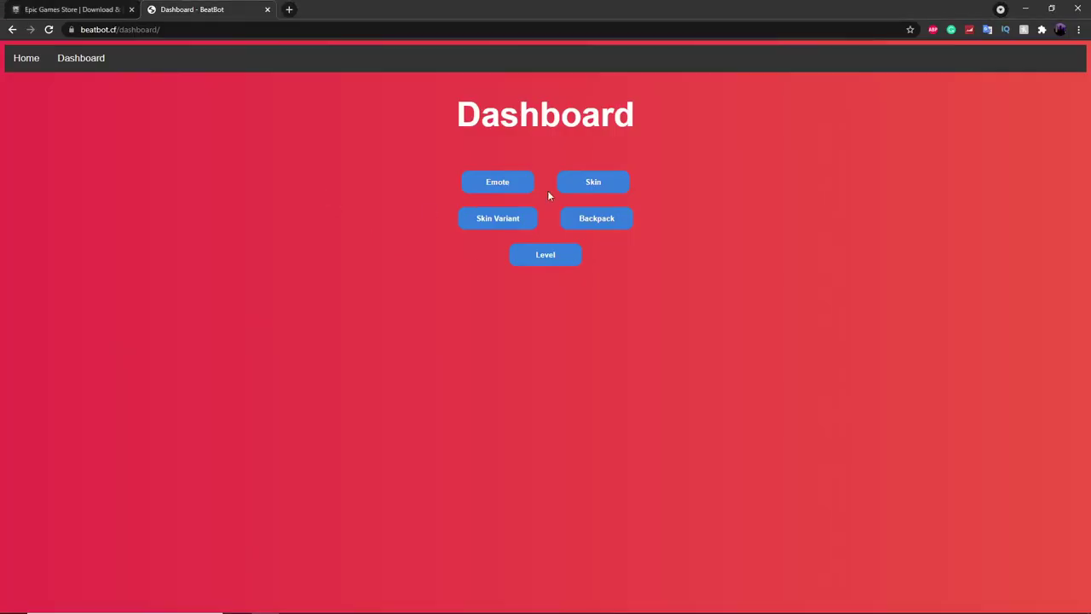
Set the bot's emote to Laugh it up
left_click(500, 186)
type("Laugh it up")
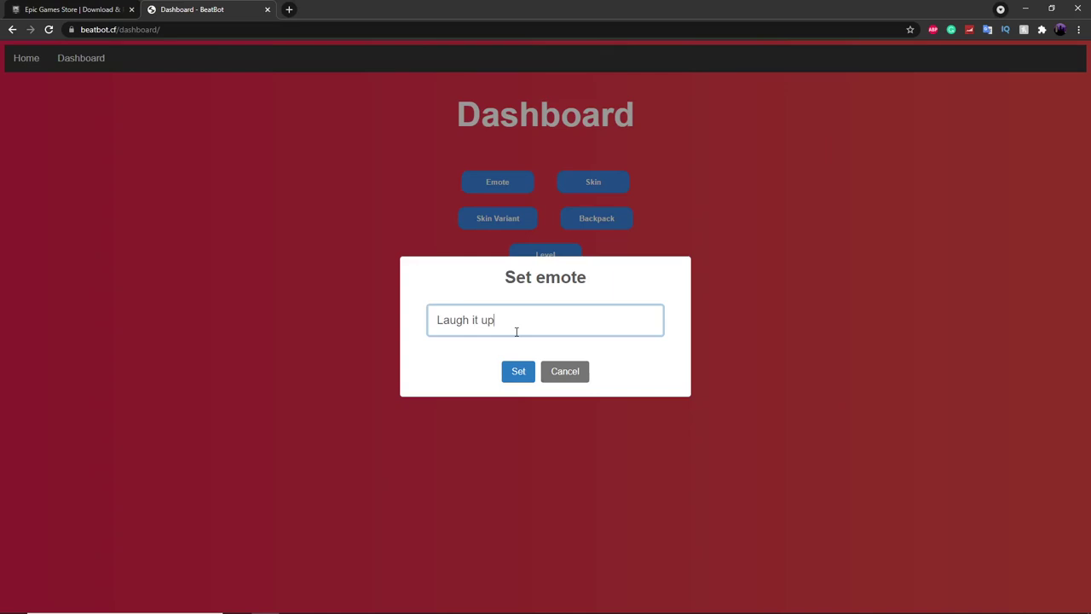
left_click(520, 373)
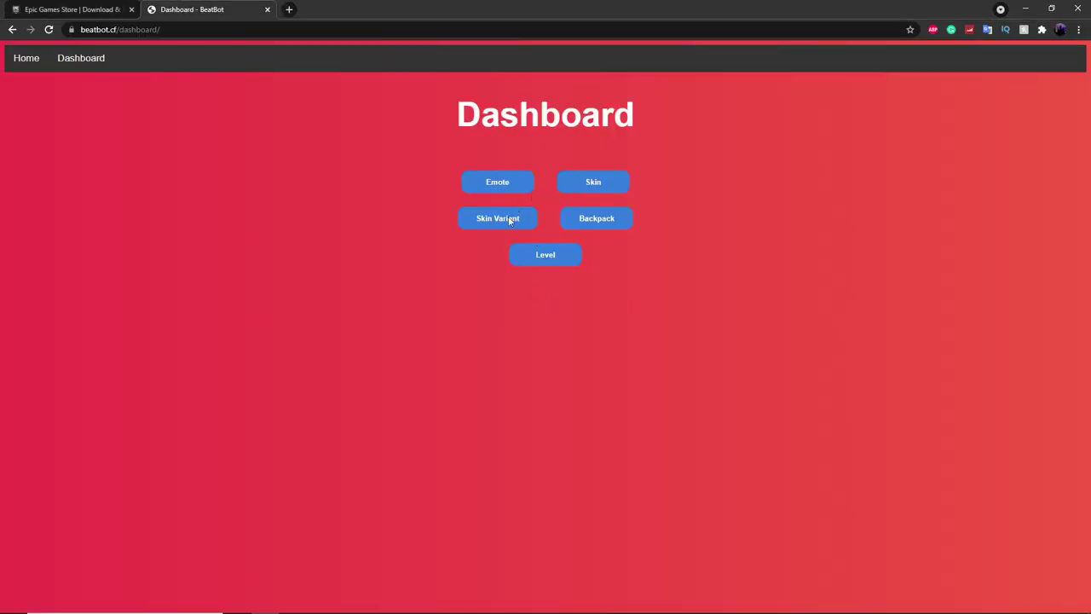
Change the skin variant to Checkered and check it in the Fortnite lobby
left_click(505, 216)
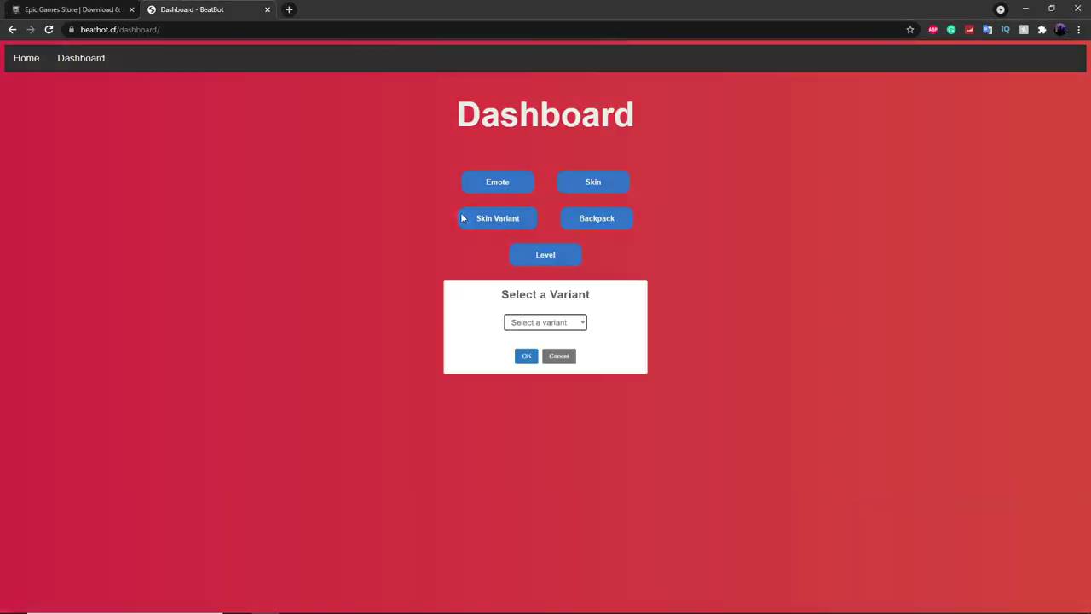
left_click(575, 321)
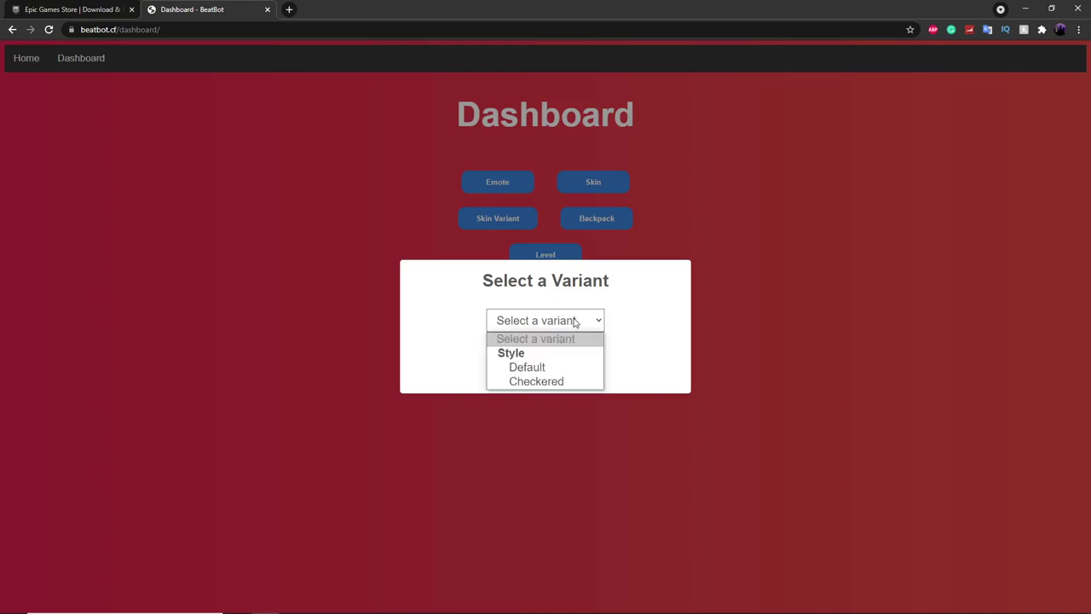
left_click(536, 382)
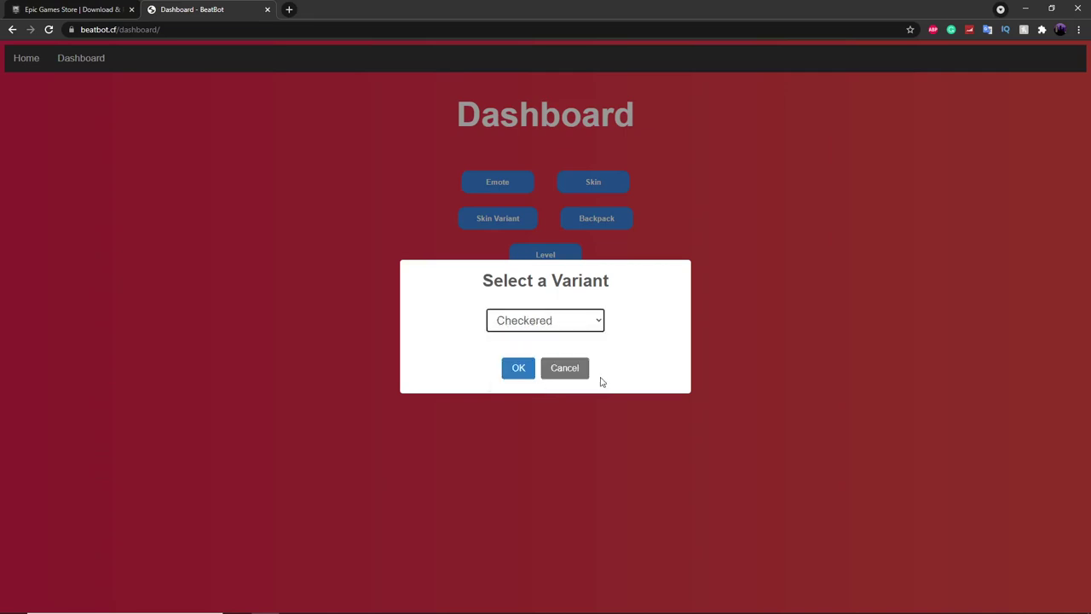
left_click(518, 368)
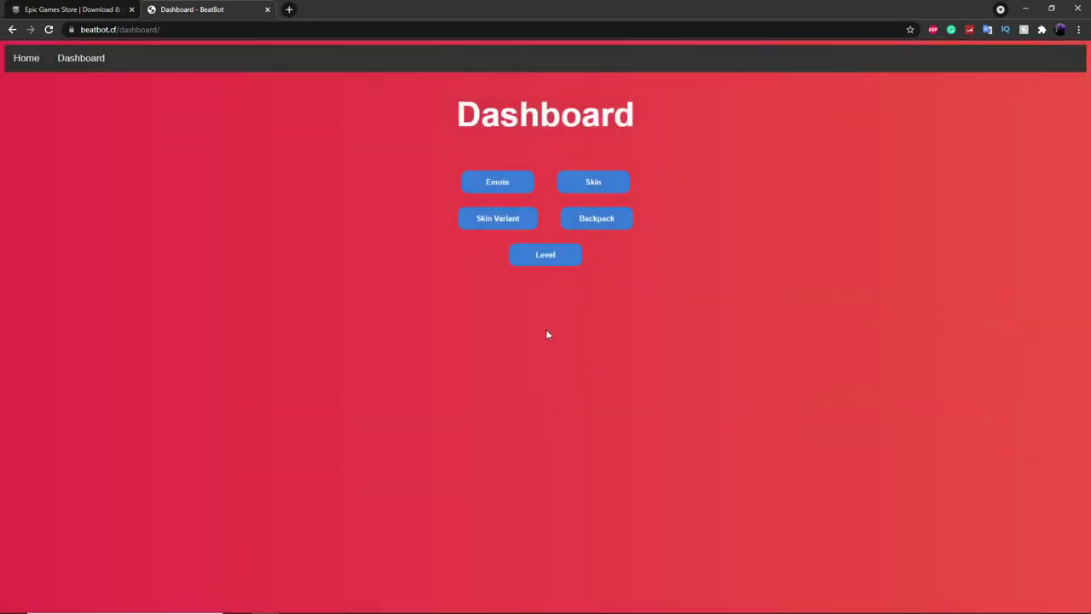
left_click(857, 605)
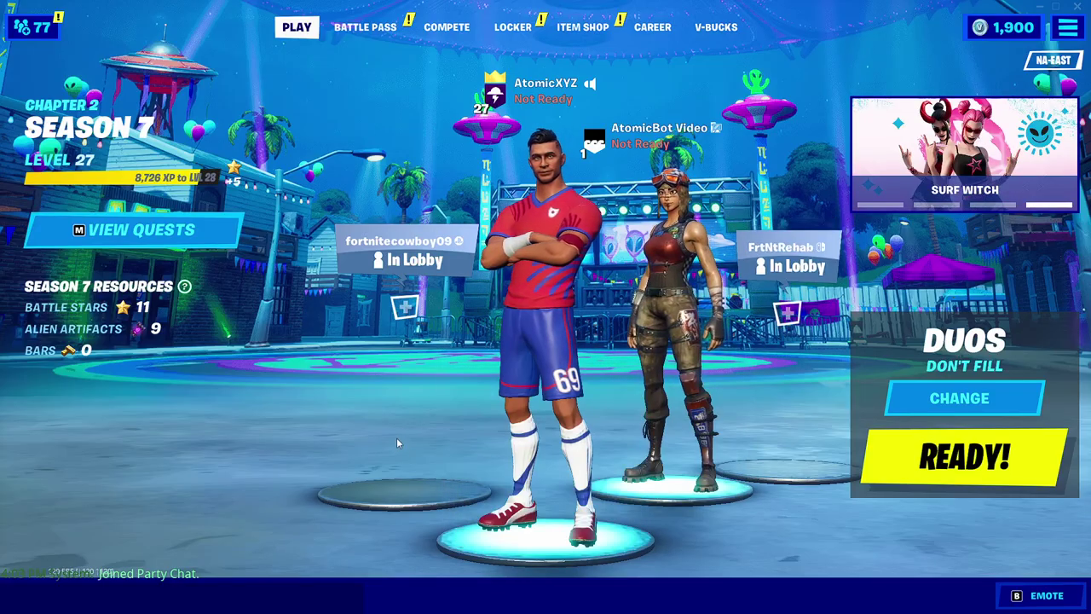
key("alt+Tab")
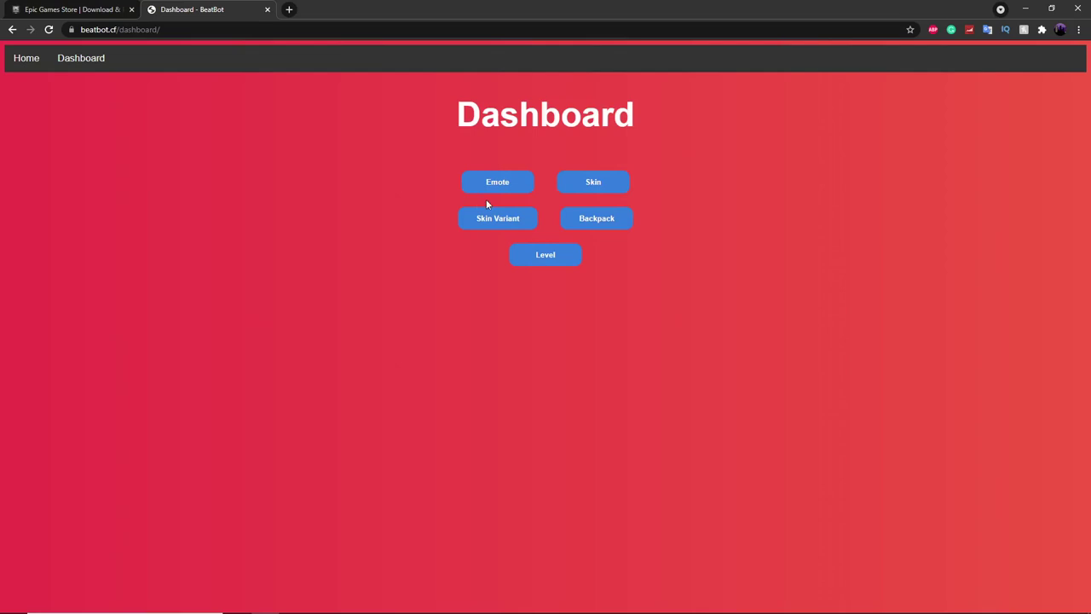
Set the bot's skin to Ghoul Trooper
left_click(576, 185)
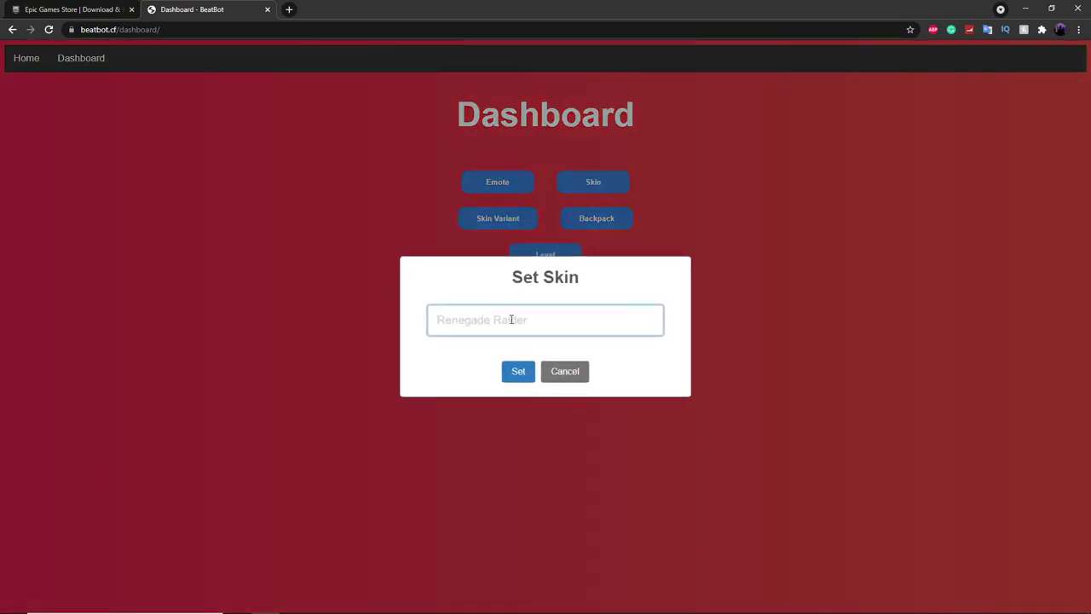
type("Ghoul Trooper")
left_click(520, 371)
Apply the Pink skin variant and view it on the bot in the lobby
left_click(498, 218)
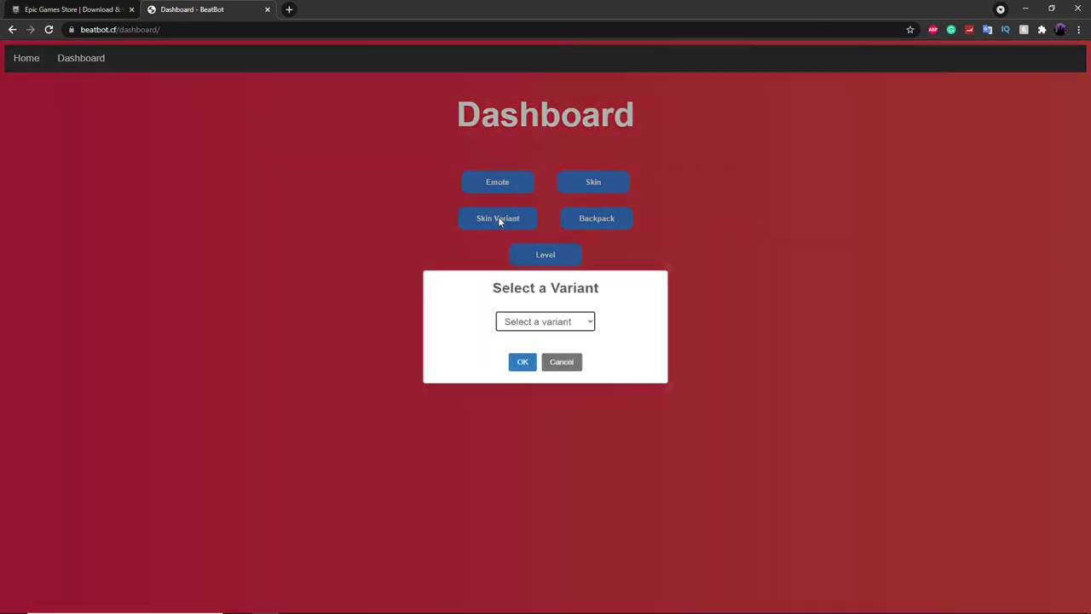
left_click(543, 321)
left_click(520, 392)
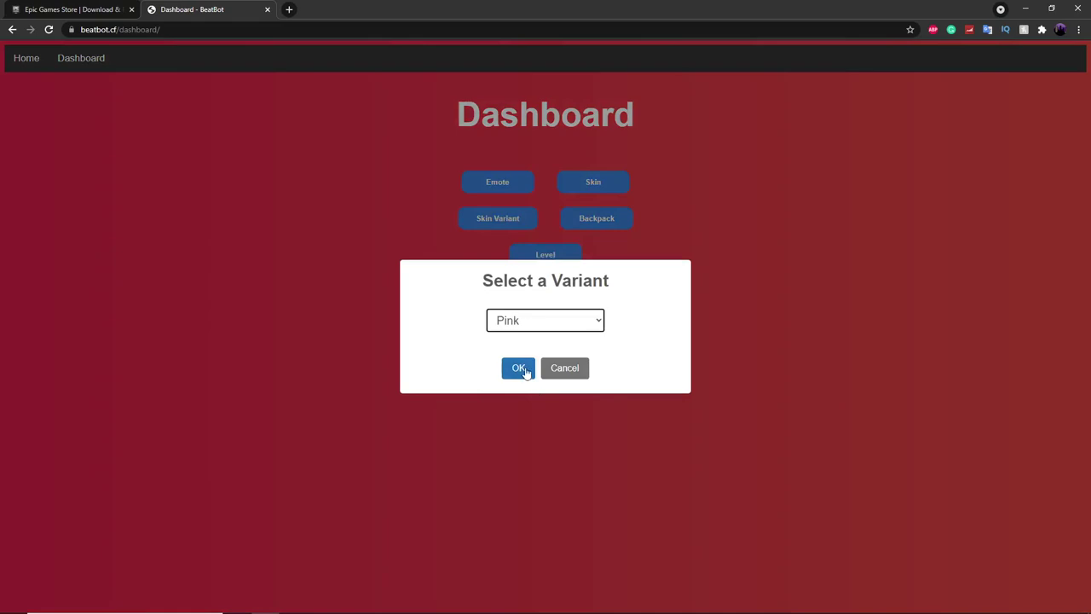
left_click(526, 370)
left_click(850, 601)
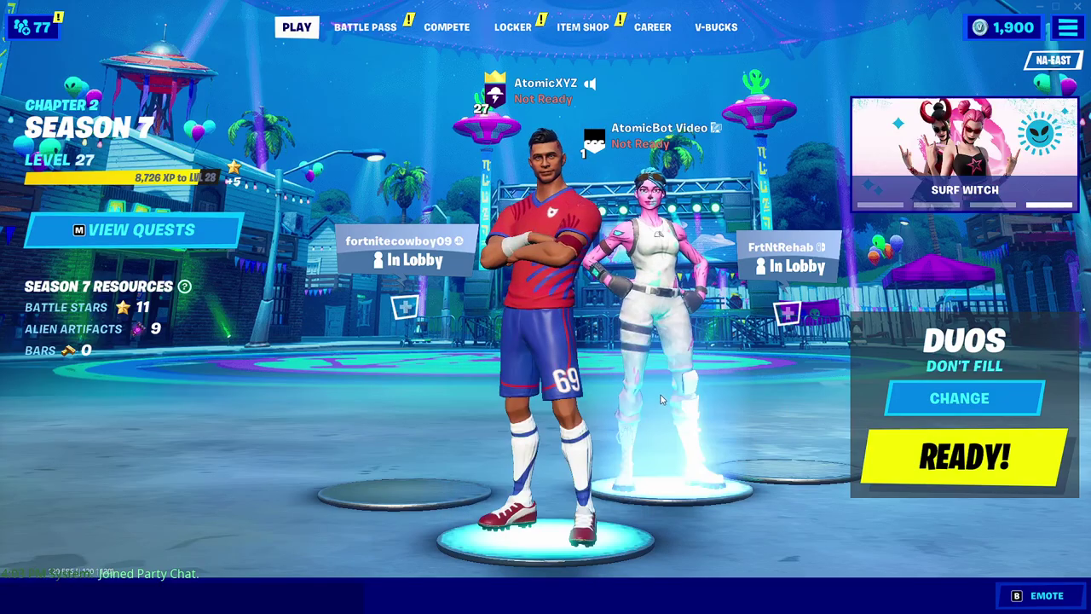
key("alt+Tab")
left_click(588, 182)
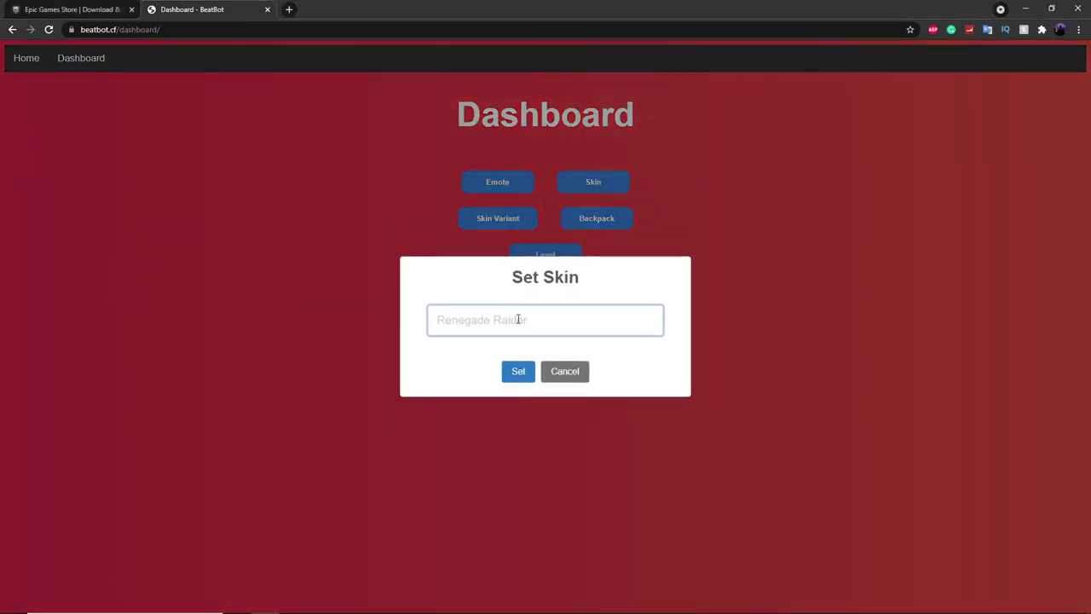
Set the bot's skin to Clark Kent and check it in the lobby
type("Clark Kent")
left_click(518, 371)
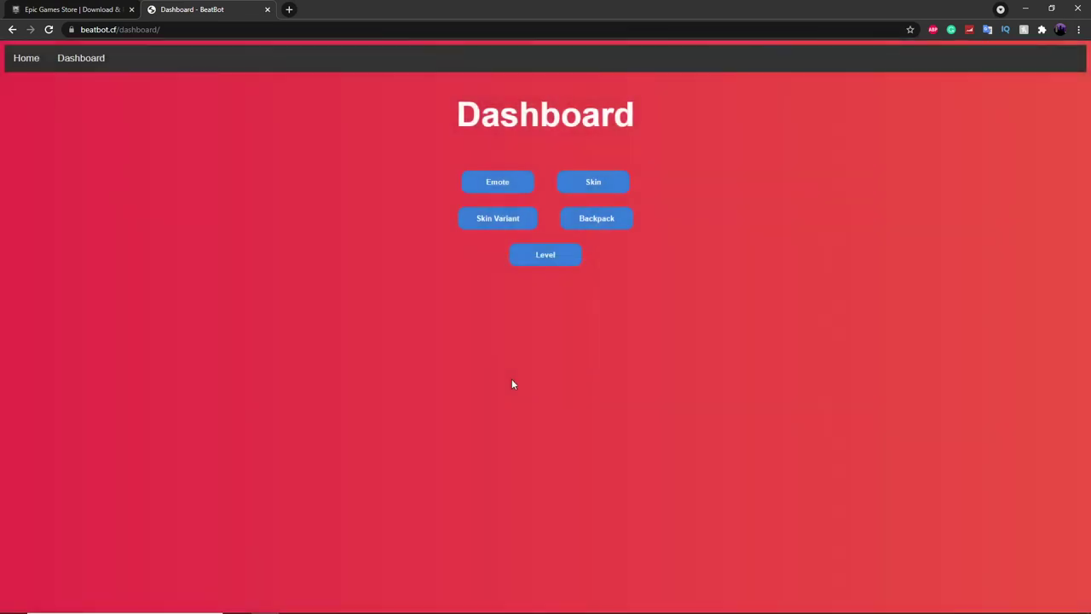
left_click(786, 602)
key("alt+Tab")
Switch the skin variant to Superman and check the look in the lobby
left_click(472, 223)
left_click(546, 319)
left_click(541, 381)
left_click(523, 372)
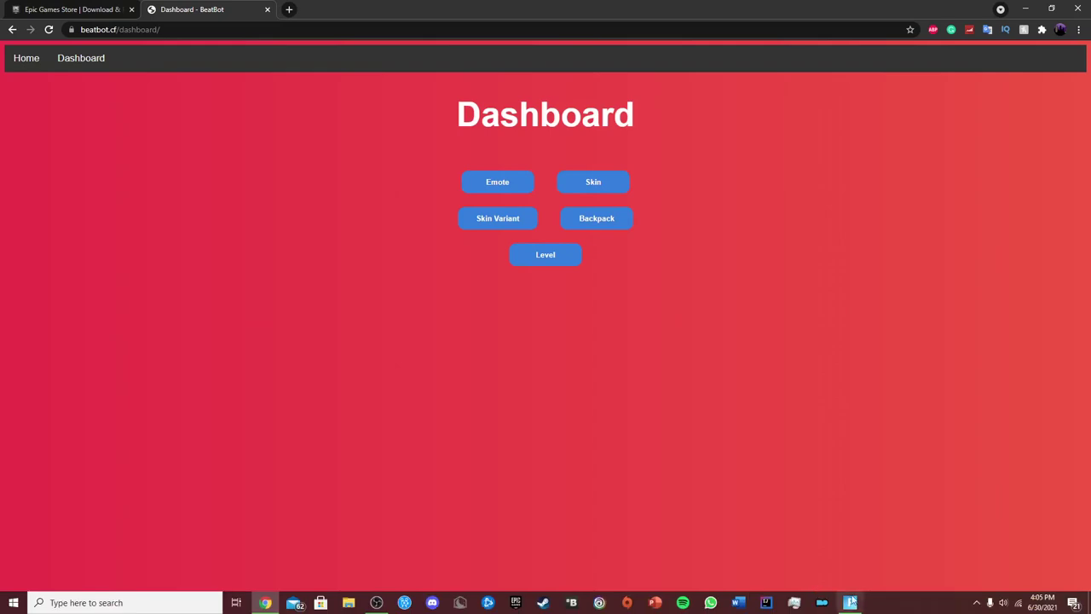
left_click(786, 601)
key("alt+Tab")
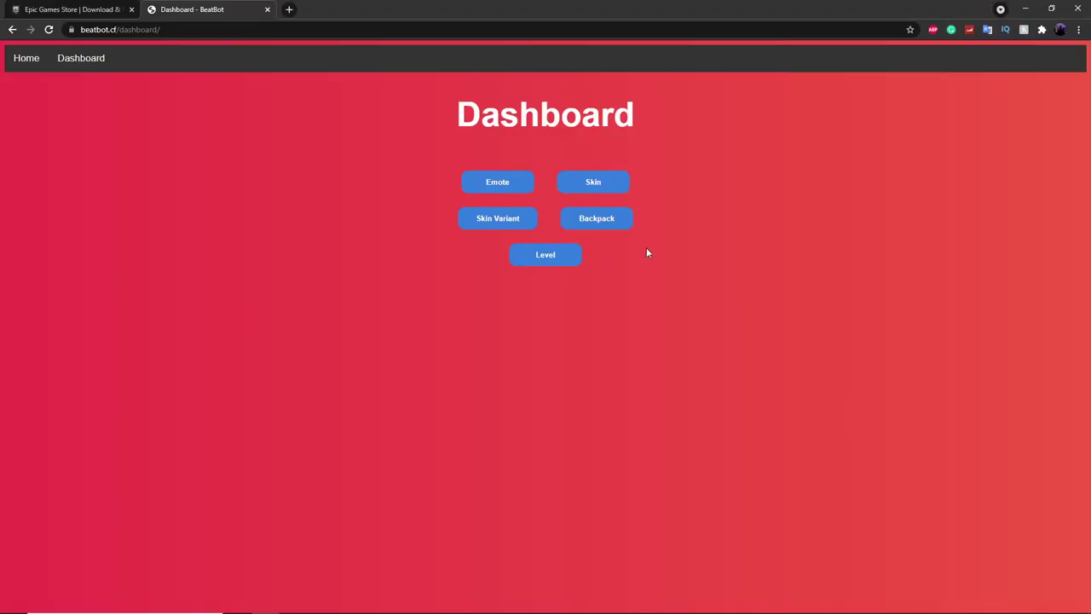
Change the variant to Shadow, the black suit, and confirm it in the lobby
left_click(515, 225)
left_click(542, 317)
left_click(545, 426)
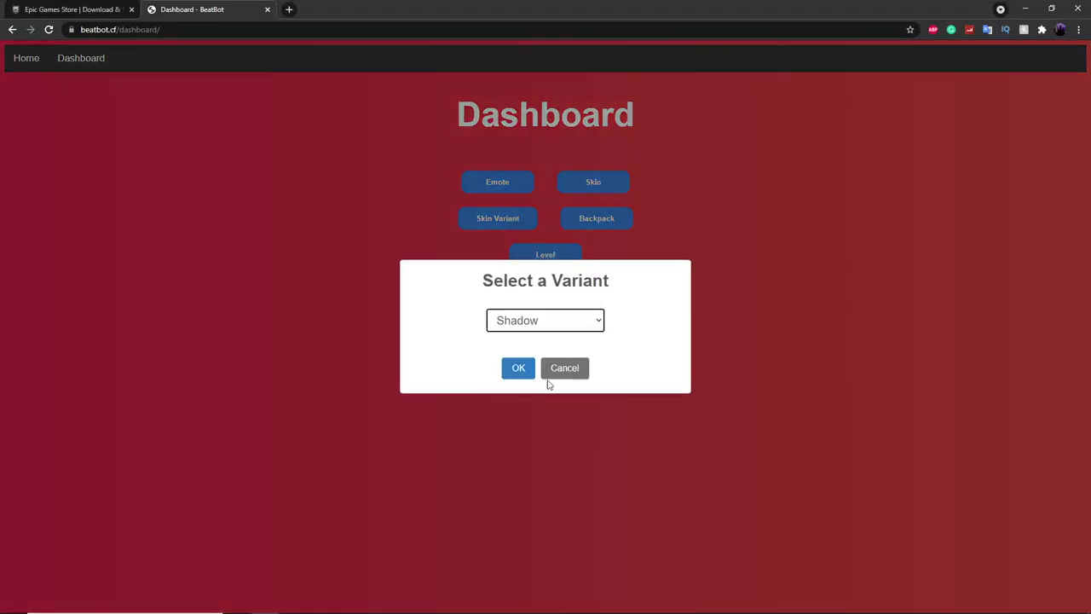
left_click(520, 368)
left_click(850, 602)
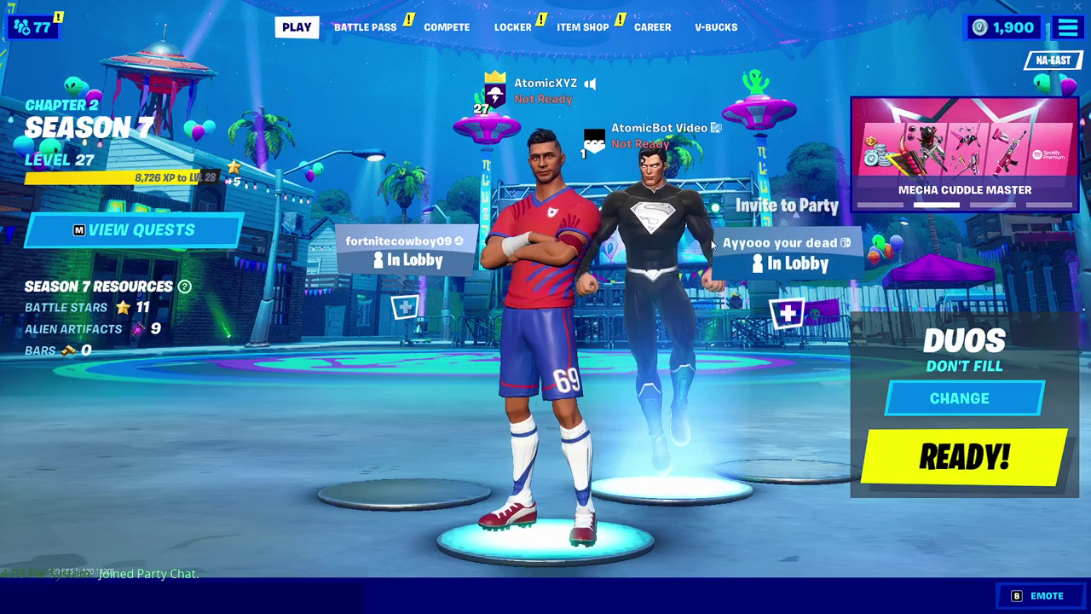
key("alt+Tab")
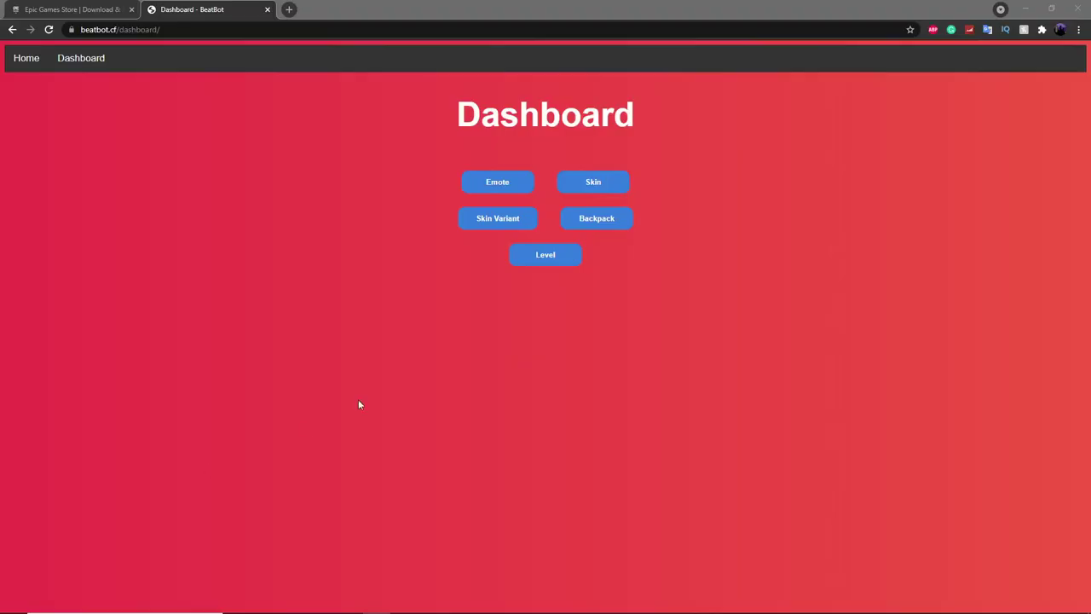
Give the bot a backpack, check it in the lobby, then set its level to 20
left_click(595, 220)
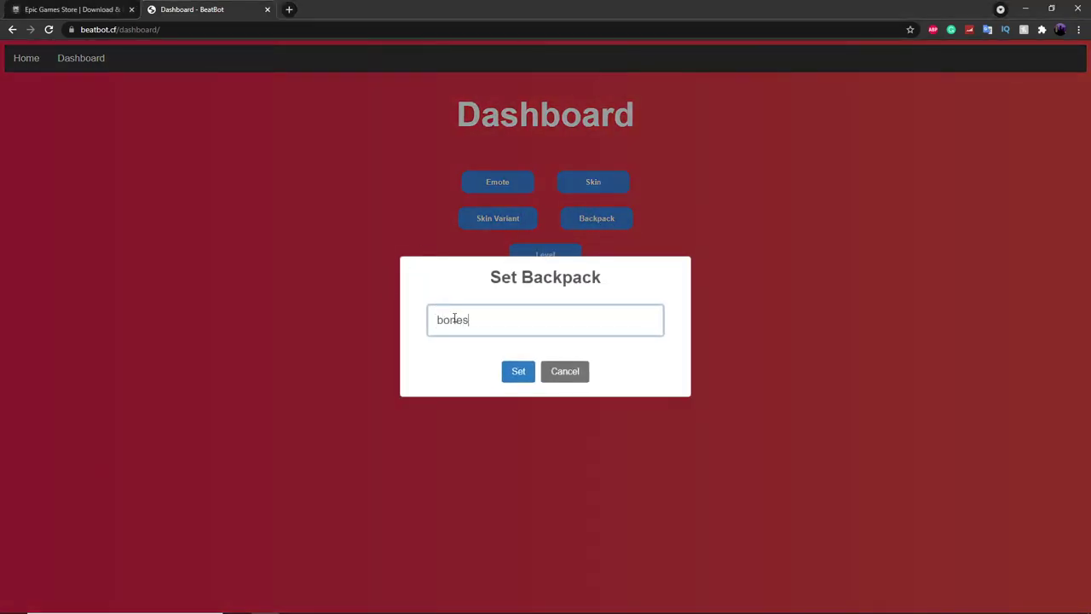
key("Return")
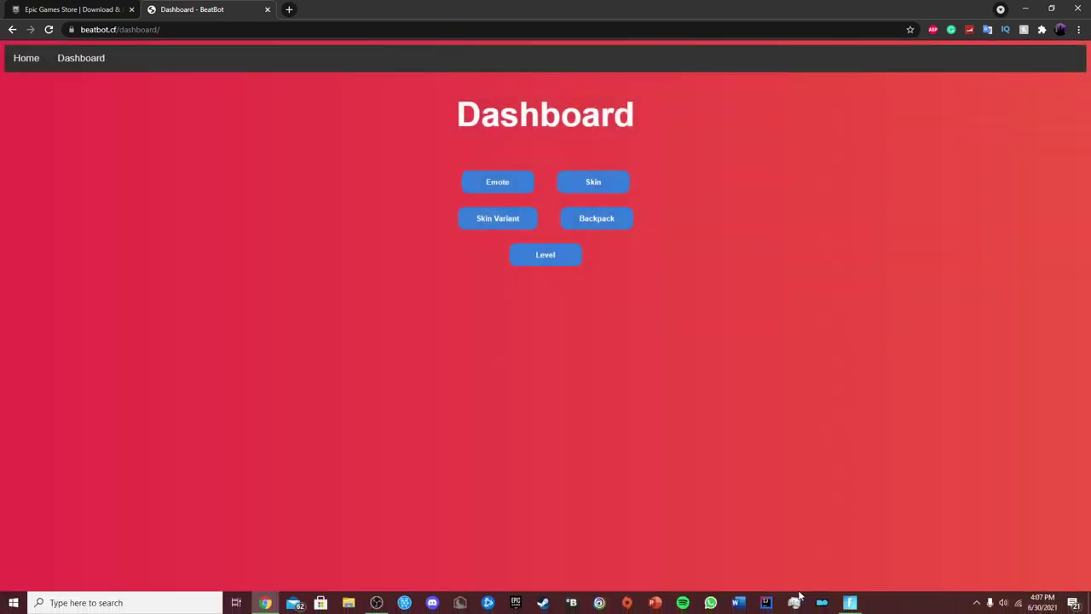
left_click(851, 602)
key("alt+Tab")
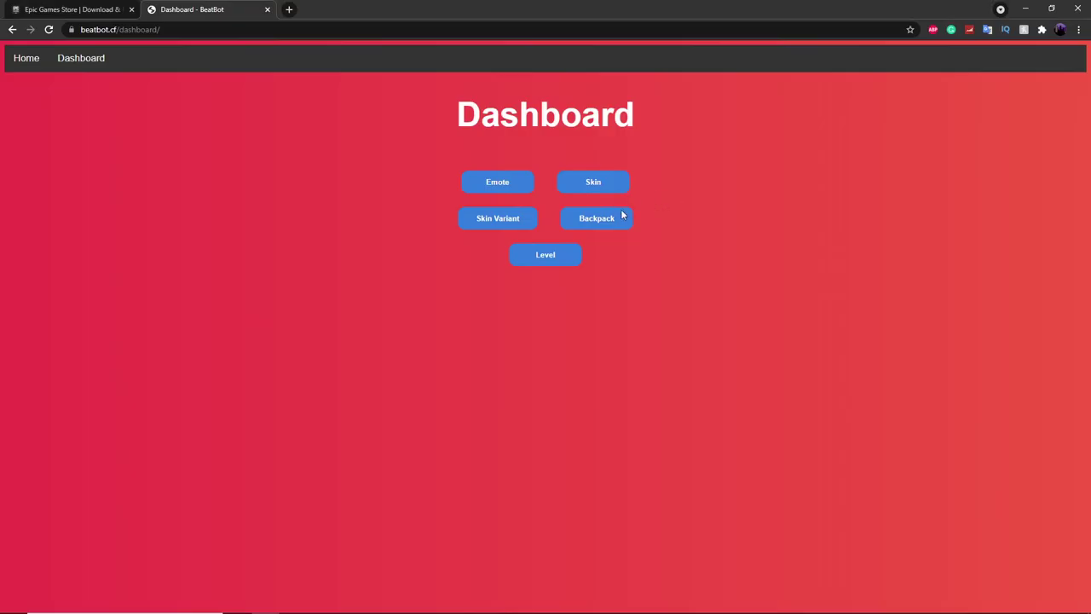
left_click(621, 215)
left_click(579, 374)
left_click(543, 258)
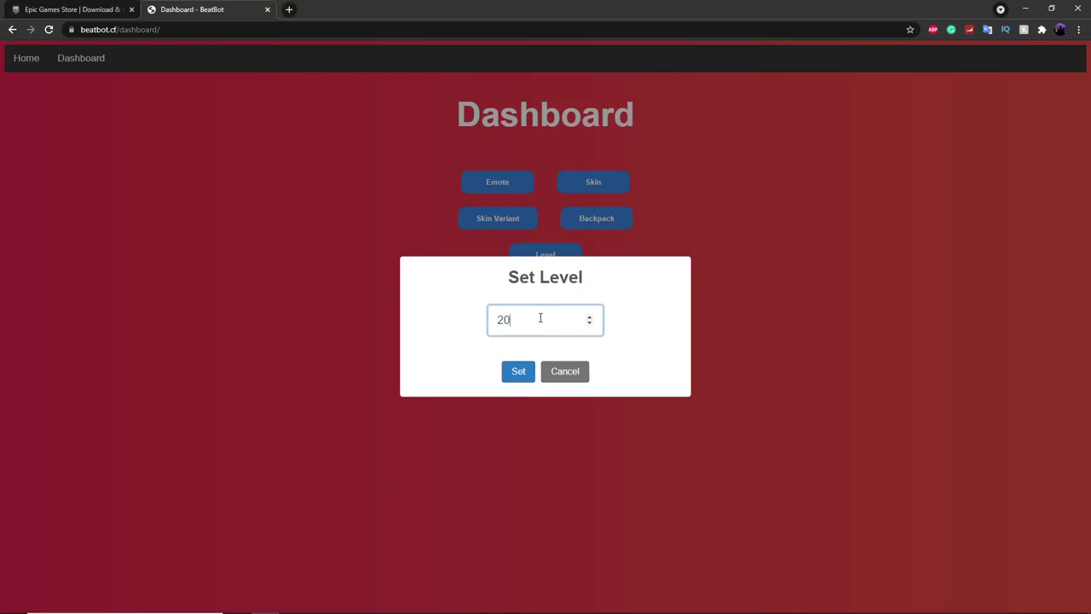
left_click(516, 368)
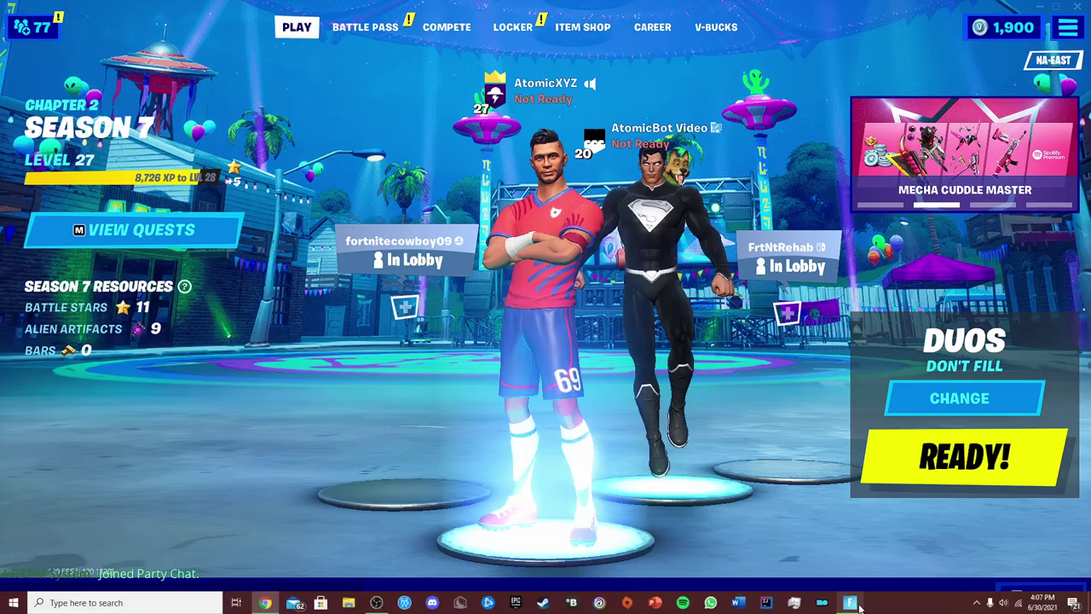